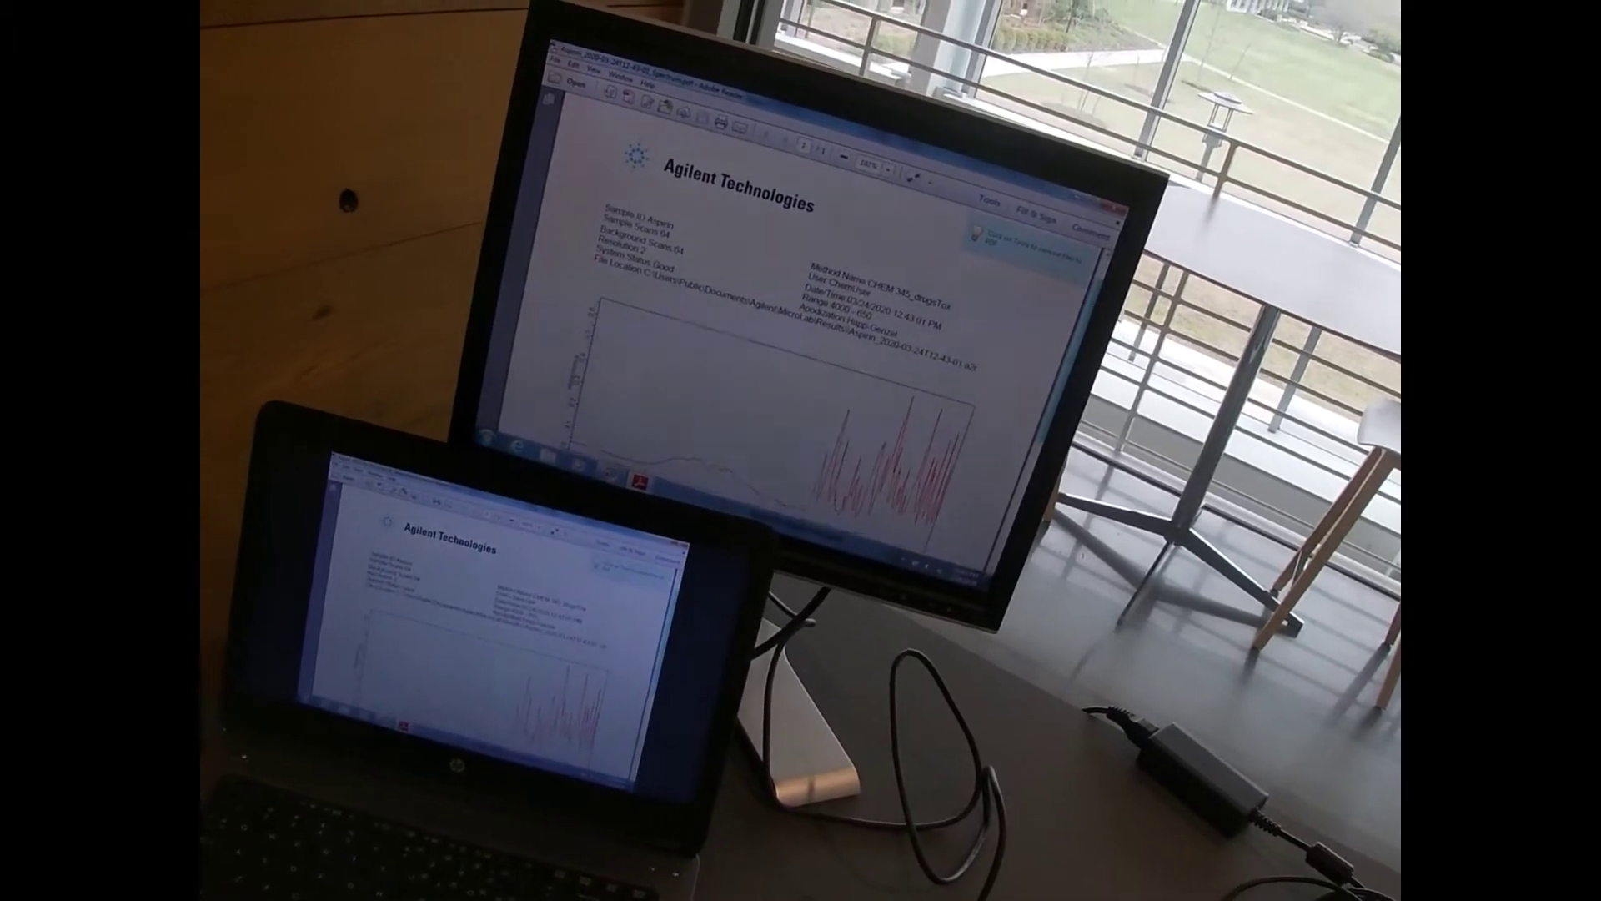
{"action": "scroll", "coordinate": [814, 351], "scroll_direction": "down", "scroll_amount": 1}
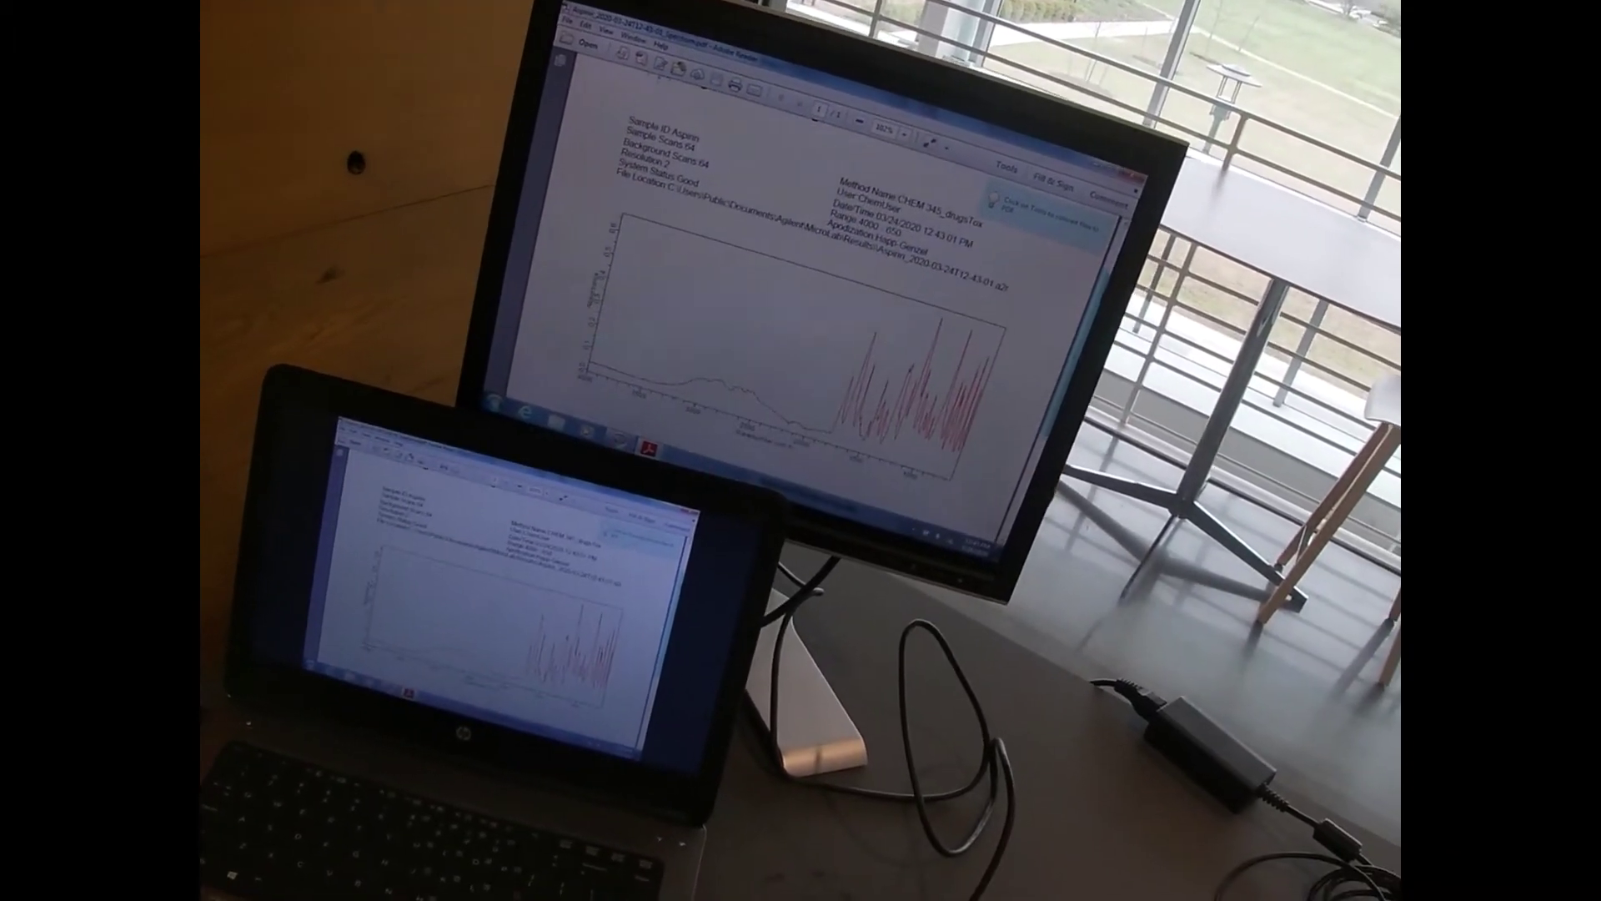